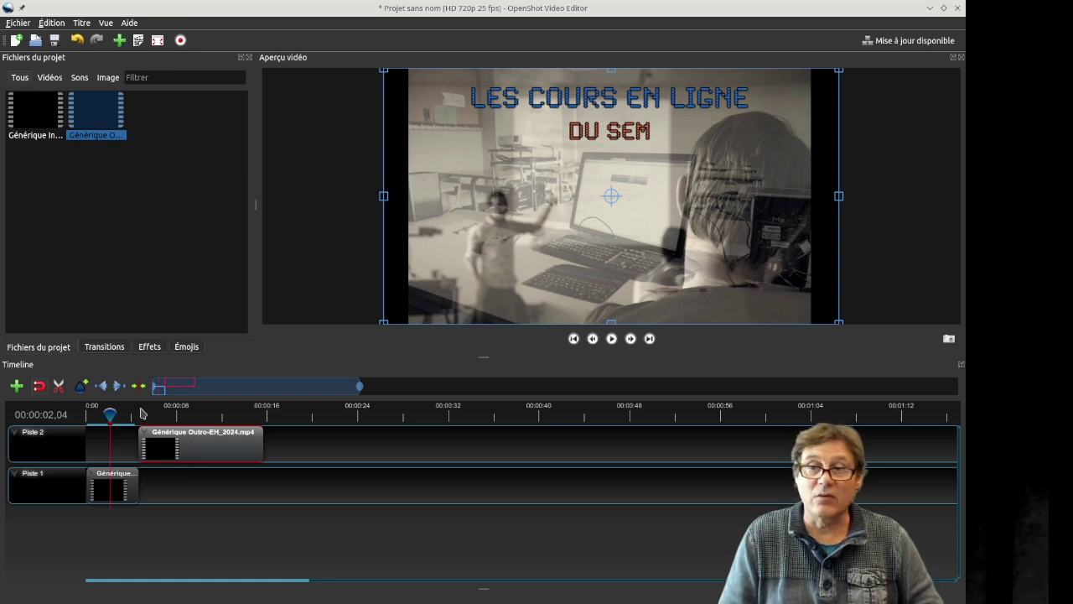
Split the intro clip on Piste 1 at about 00:00:03,09 and delete the part after the cut.
click(58, 387)
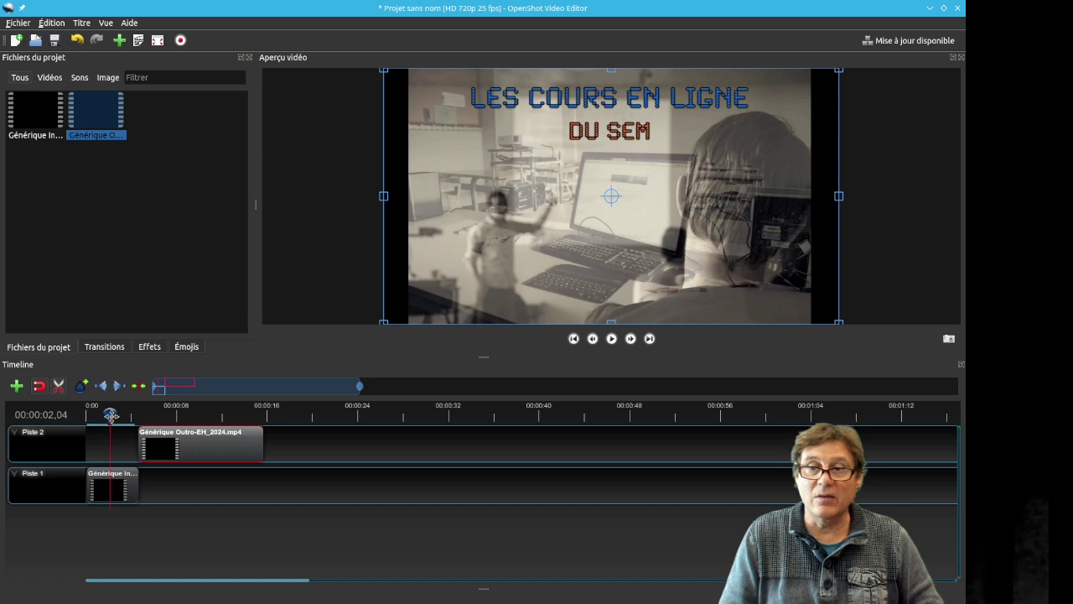
drag(109, 412, 100, 413)
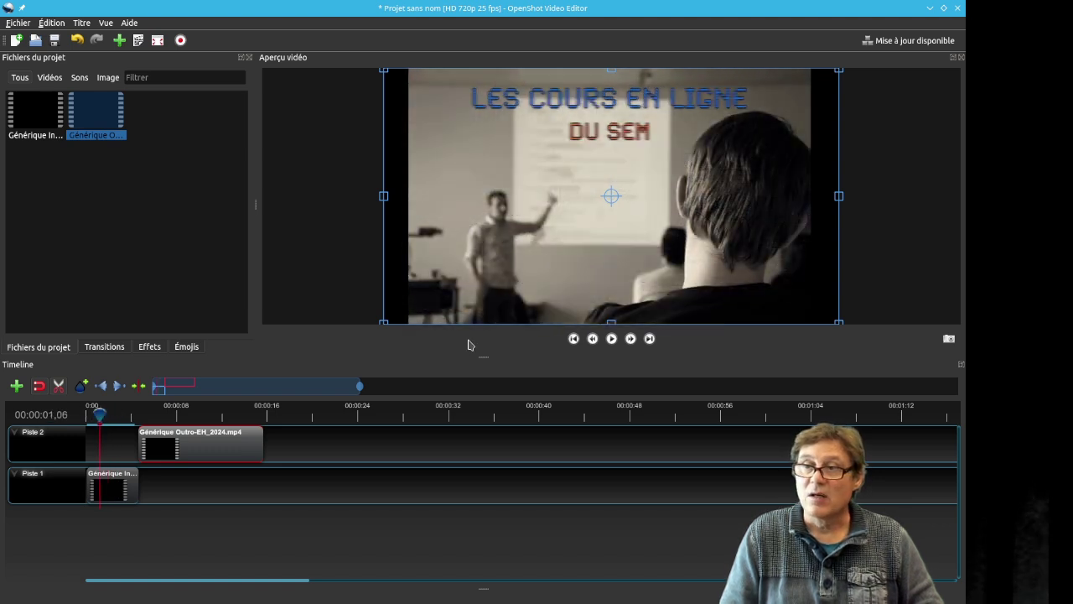
click(612, 339)
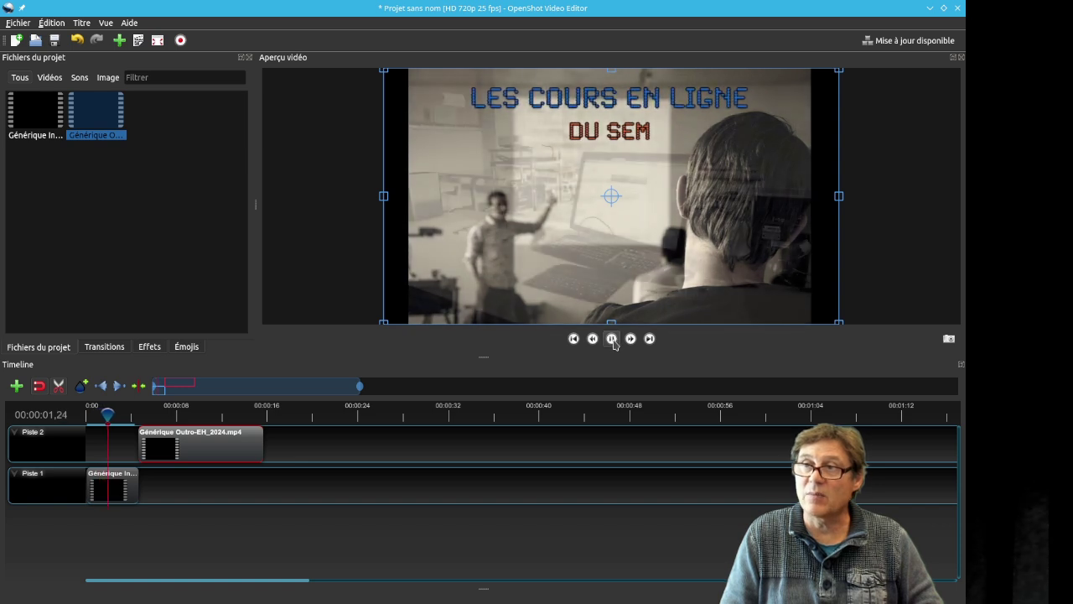
click(613, 340)
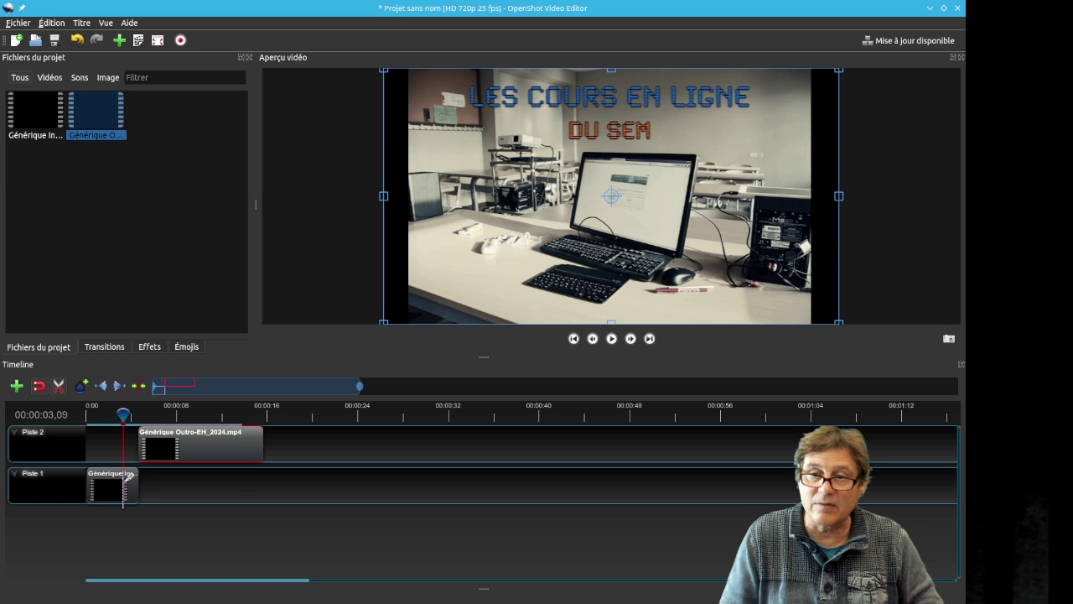
drag(127, 475, 123, 476)
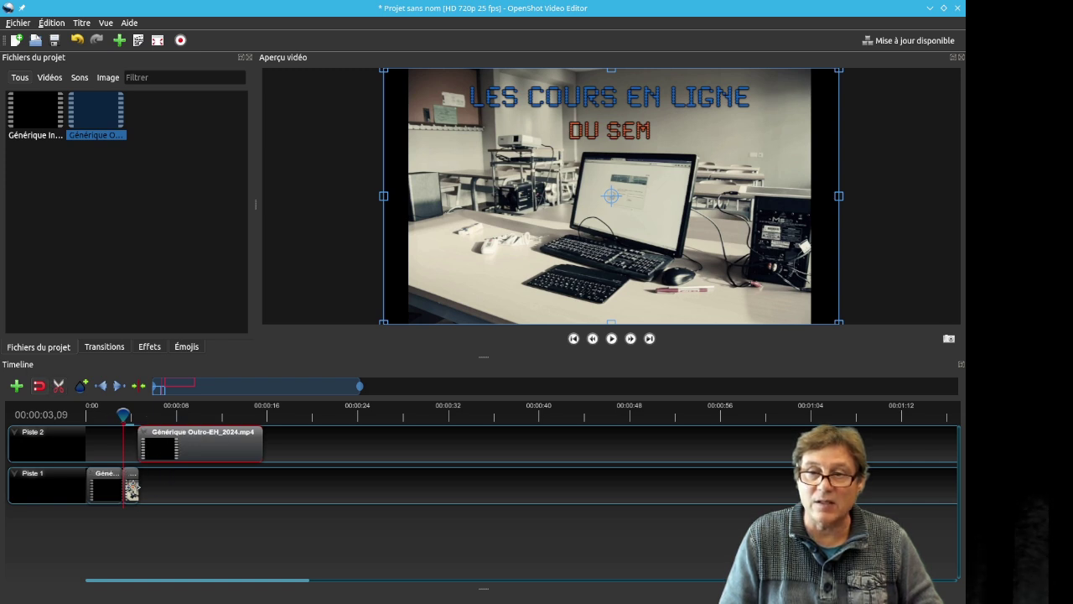
click(131, 485)
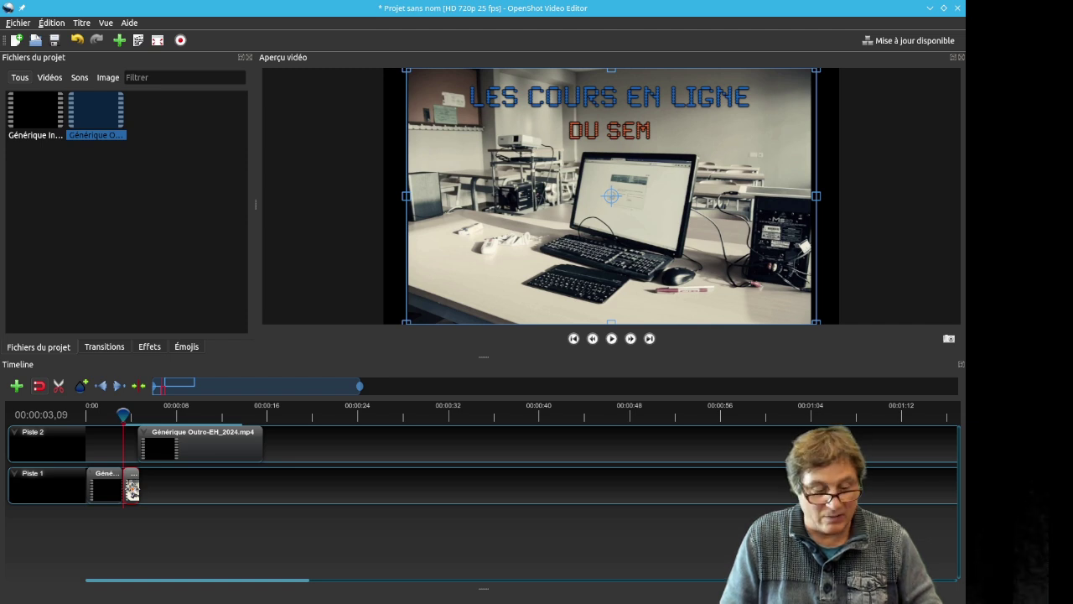
key(Delete)
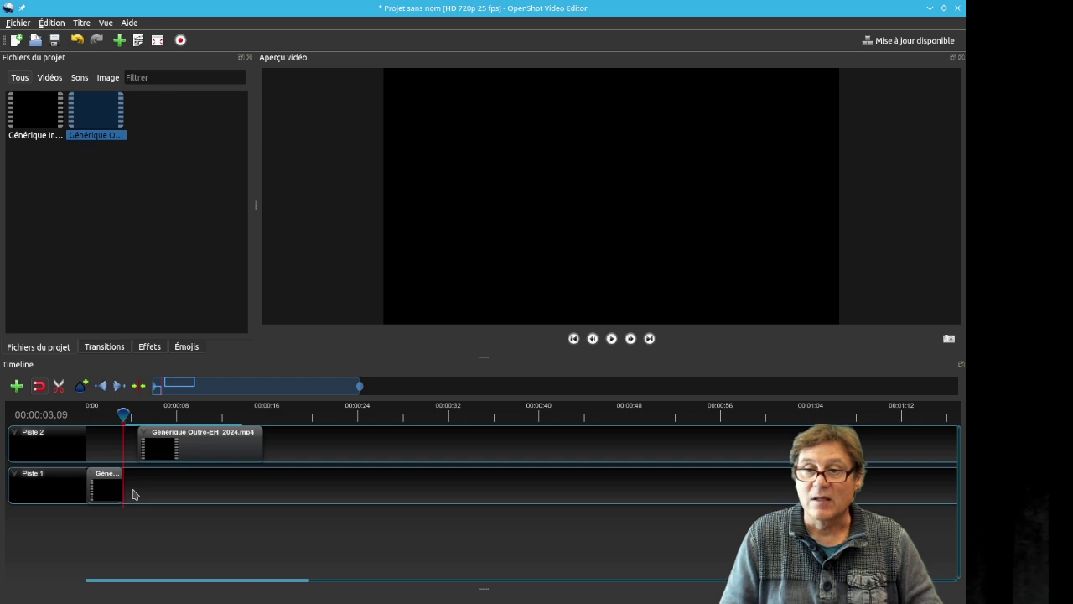
Split the Générique Outro-EH_2024.mp4 clip on Piste 2 at about 00:00:09,03, where the title UNE PRODUCTION SEM is shown.
right_click(106, 488)
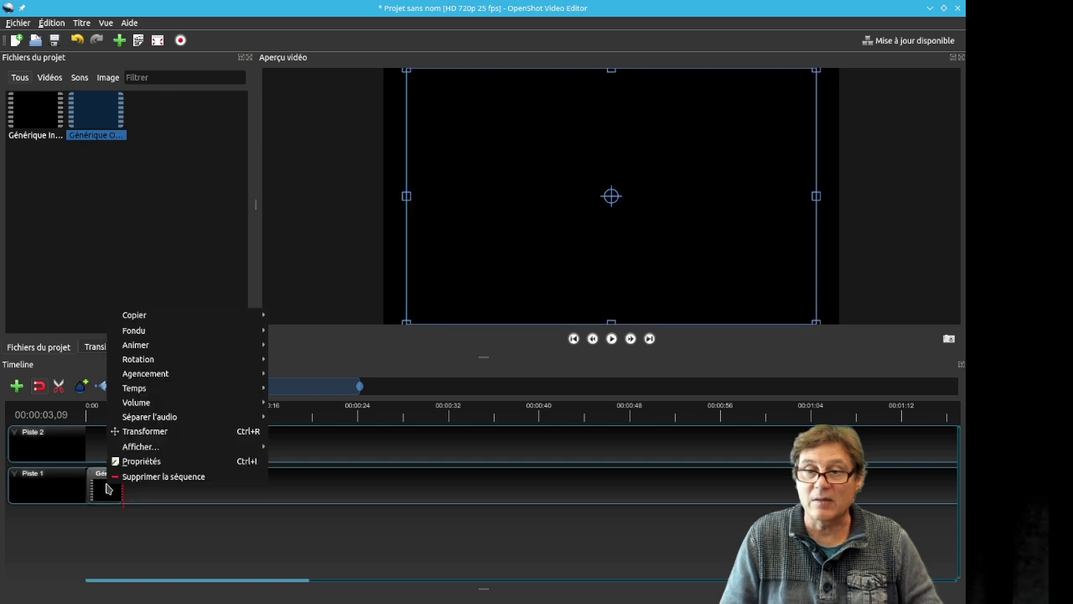
click(182, 500)
drag(220, 445, 191, 412)
click(195, 415)
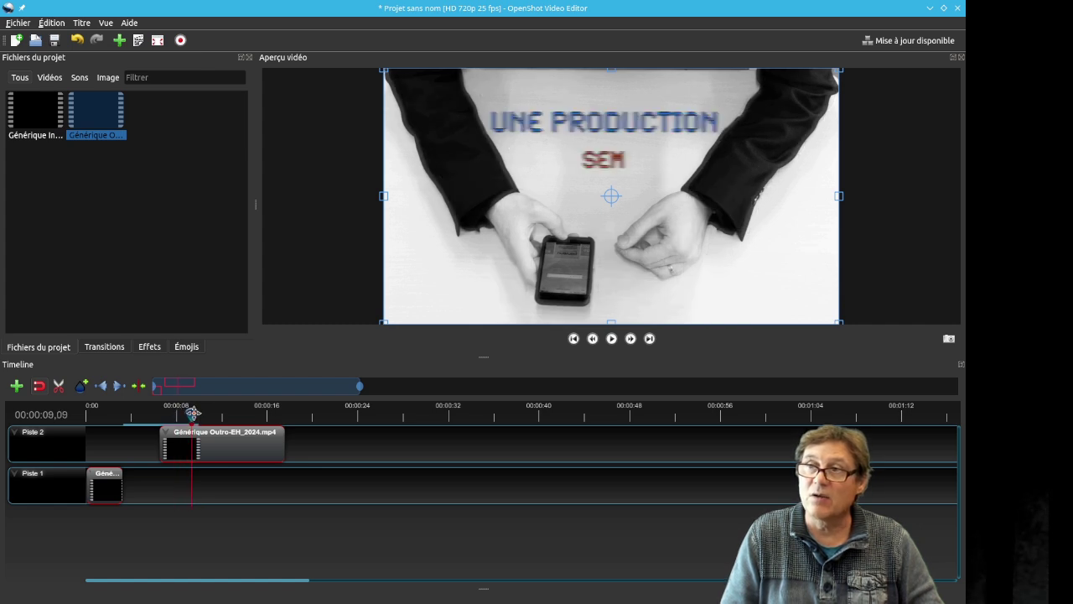
drag(193, 412, 194, 412)
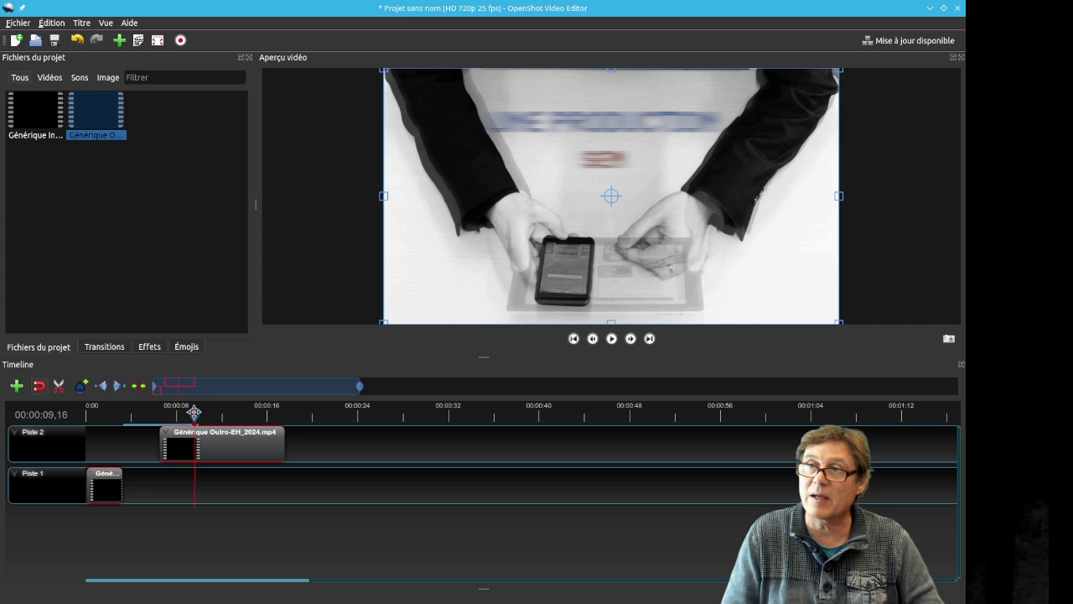
drag(194, 411, 187, 412)
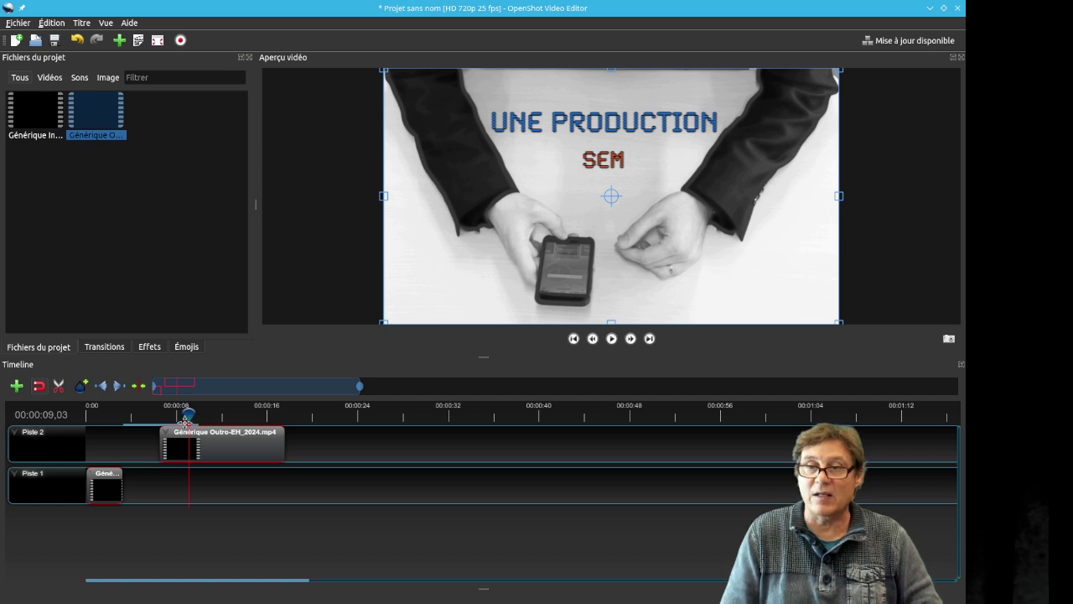
click(59, 386)
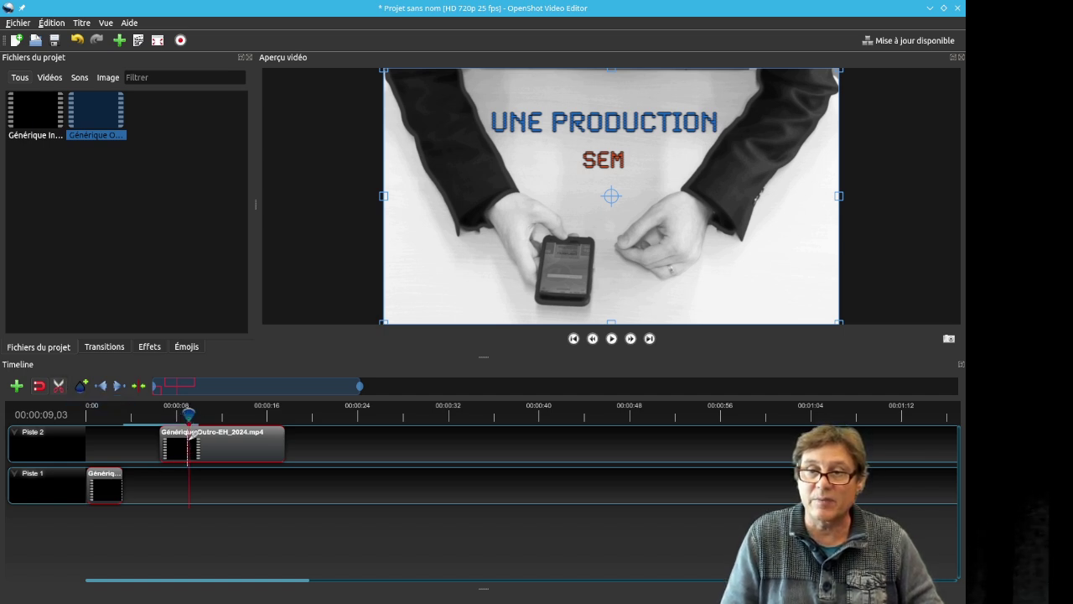
click(191, 433)
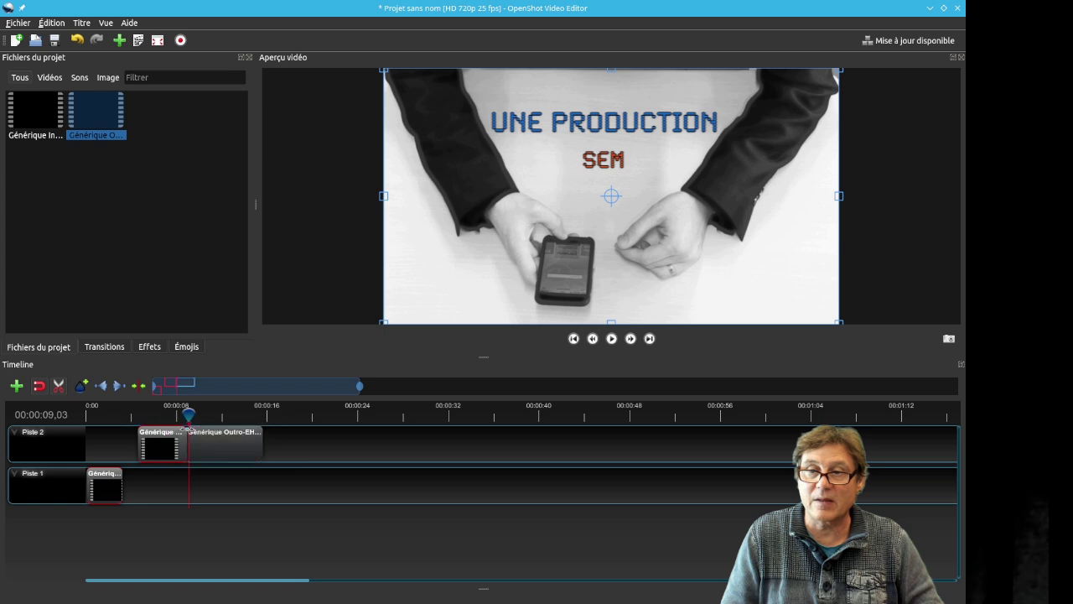
click(57, 391)
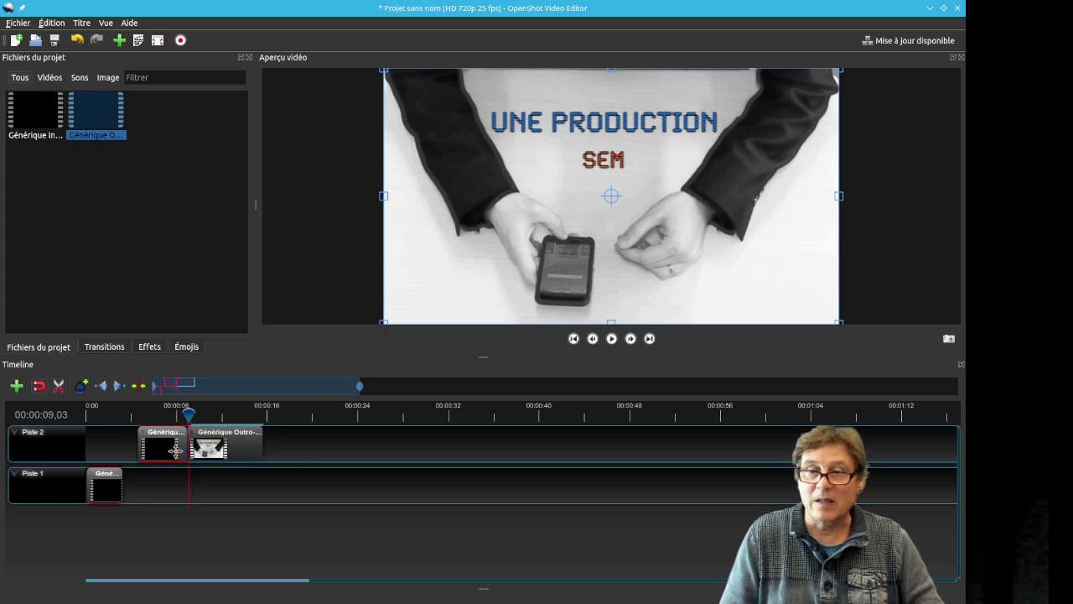
Move the first part of the split outro clip down to Piste 1, directly after the intro clip.
mouse_move(164, 444)
mouse_down()
mouse_move(160, 462)
mouse_move(160, 444)
mouse_up()
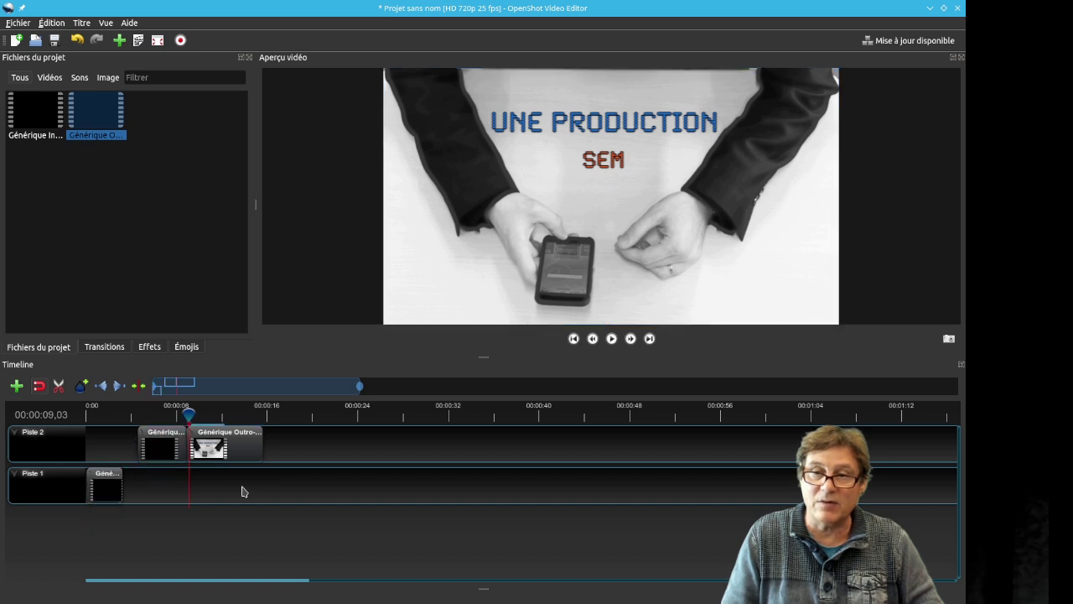
click(167, 448)
drag(168, 449, 159, 477)
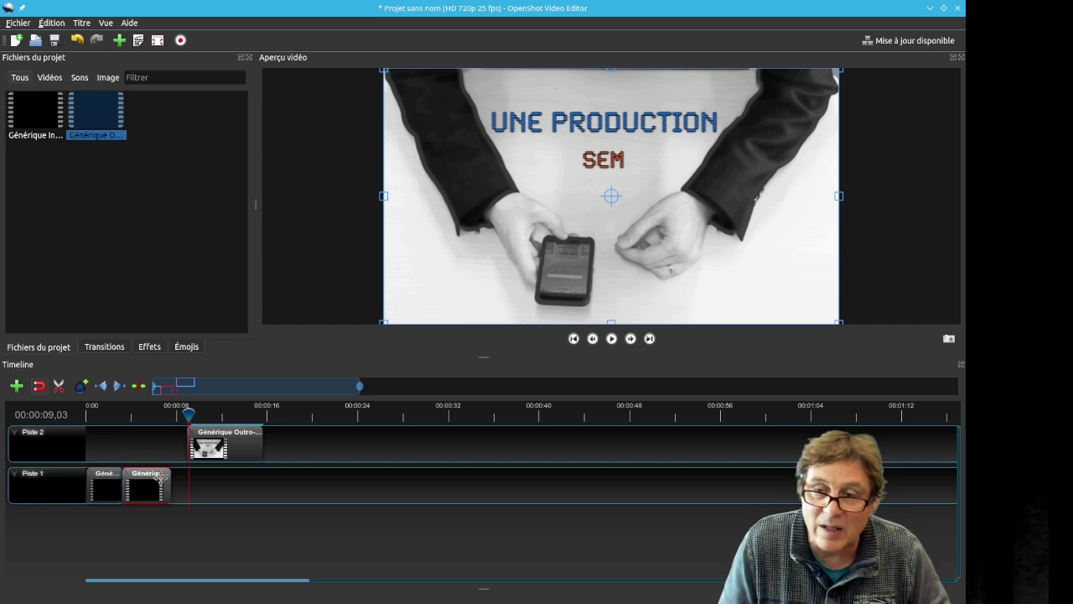
Trim the end of the remaining outro part on Piste 2 to 00:00:14,14 and move it to start where the Piste 1 clips end.
click(236, 442)
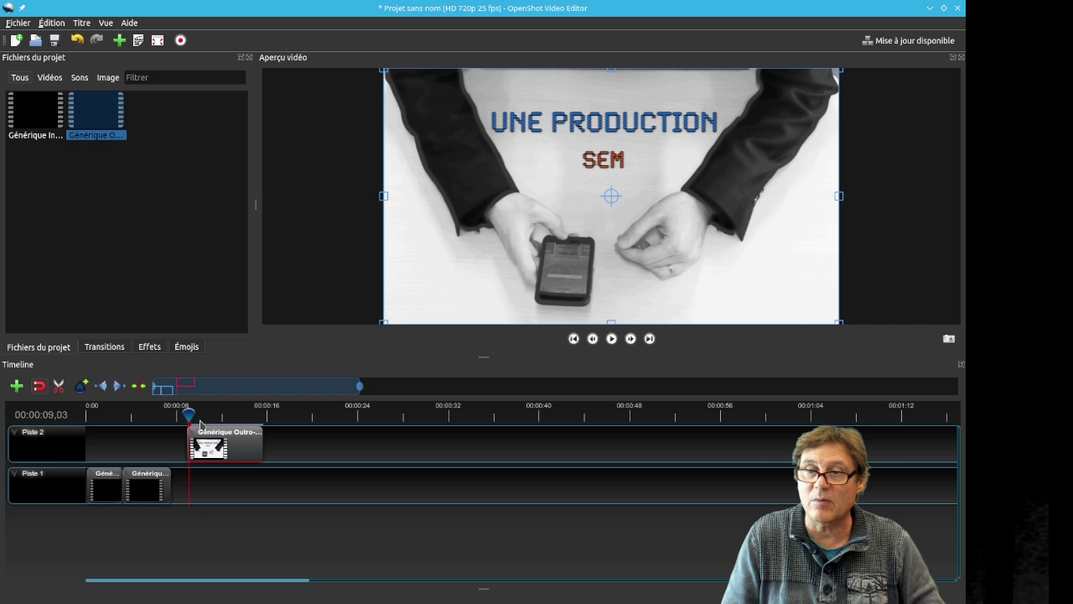
drag(190, 416, 251, 419)
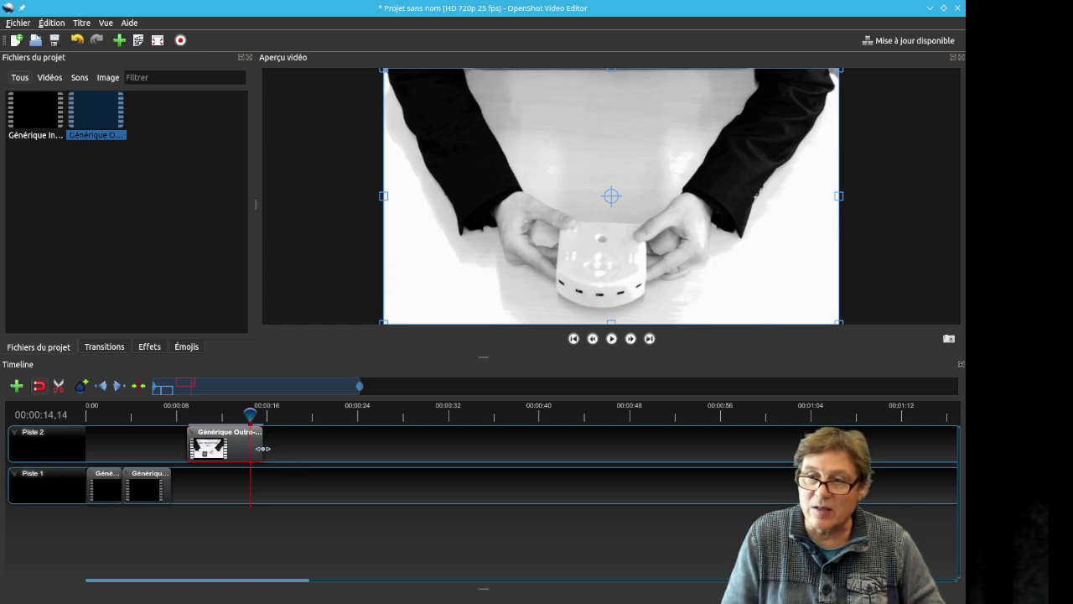
drag(263, 447, 254, 450)
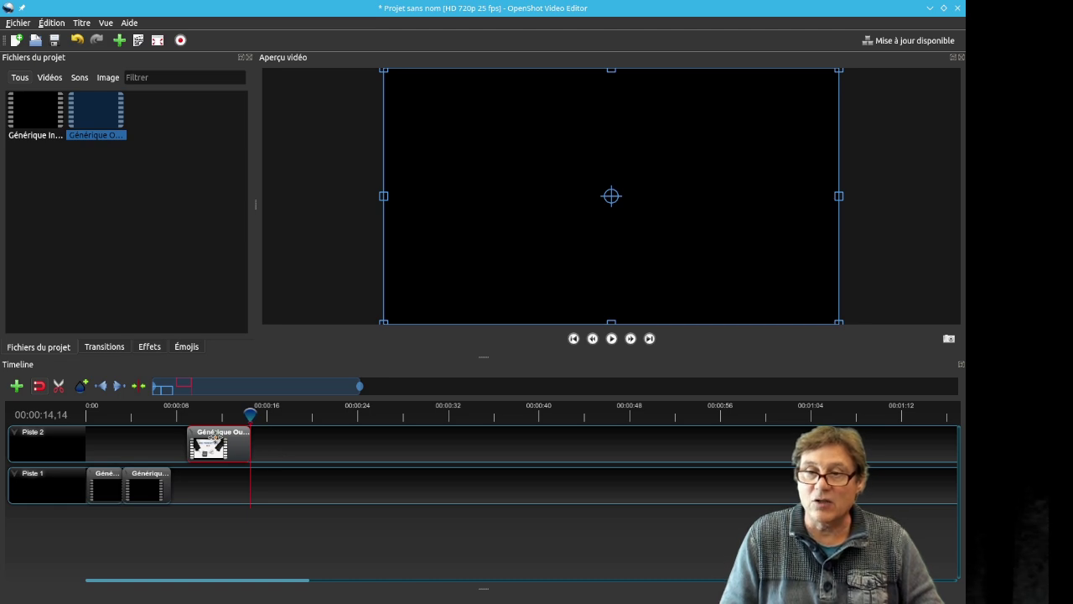
drag(211, 436, 195, 435)
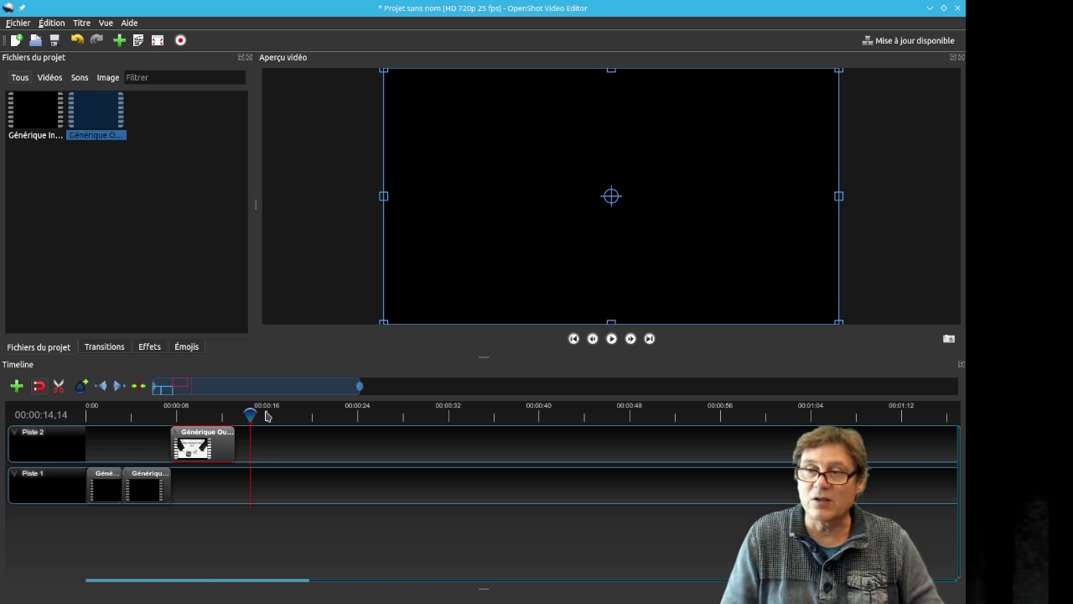
Play the edited sequence from the beginning through the cut to the Piste 2 clip.
drag(251, 414, 82, 427)
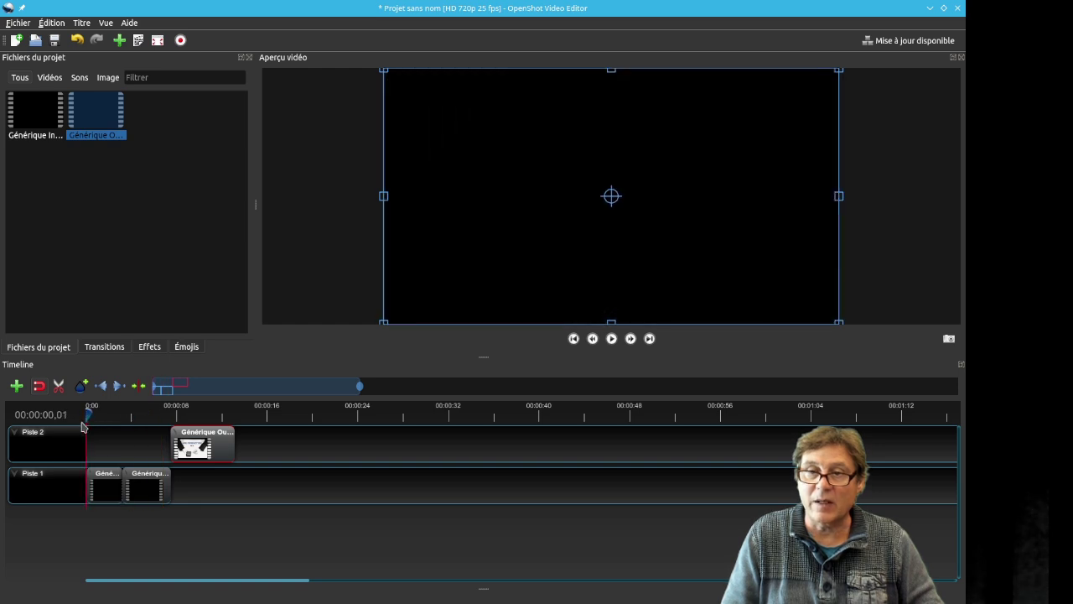
click(614, 340)
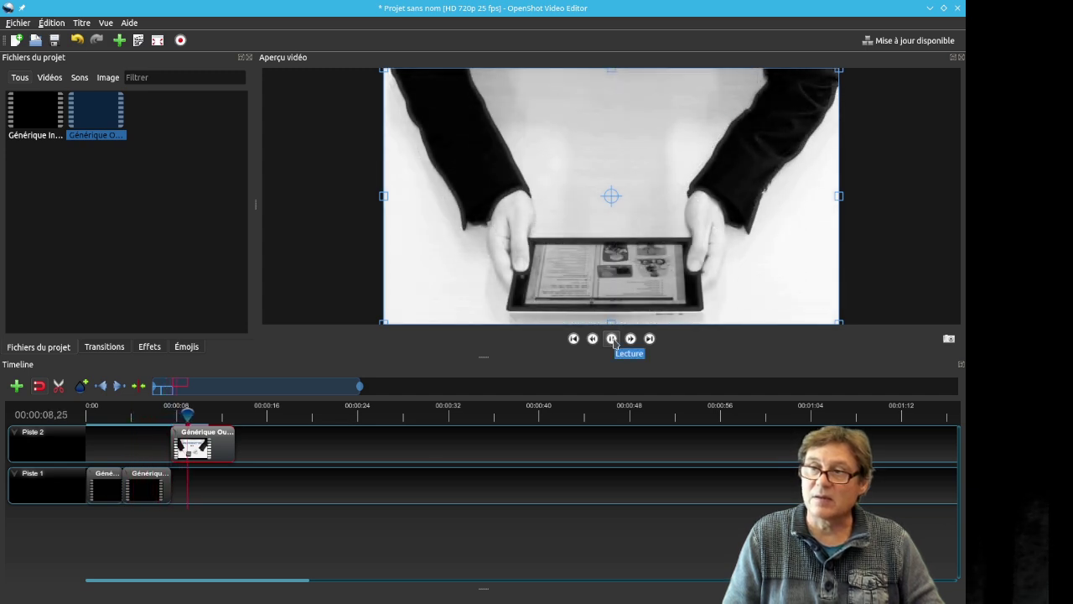
click(615, 343)
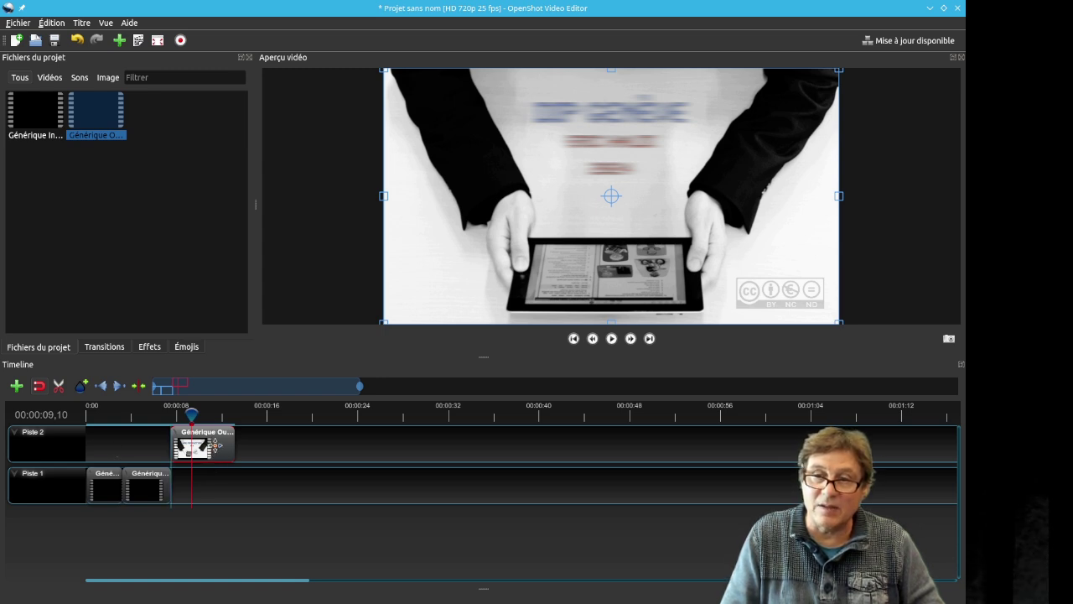
Move the Piste 2 outro clip slightly later to leave a gap after the Piste 1 clips, and preview the gap.
drag(217, 445, 224, 446)
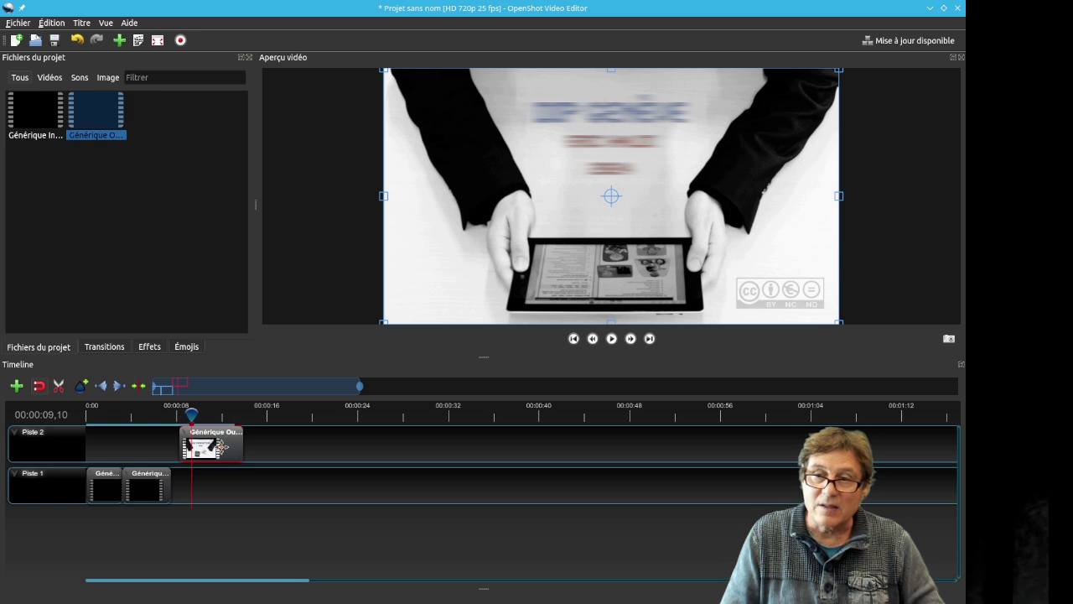
click(165, 421)
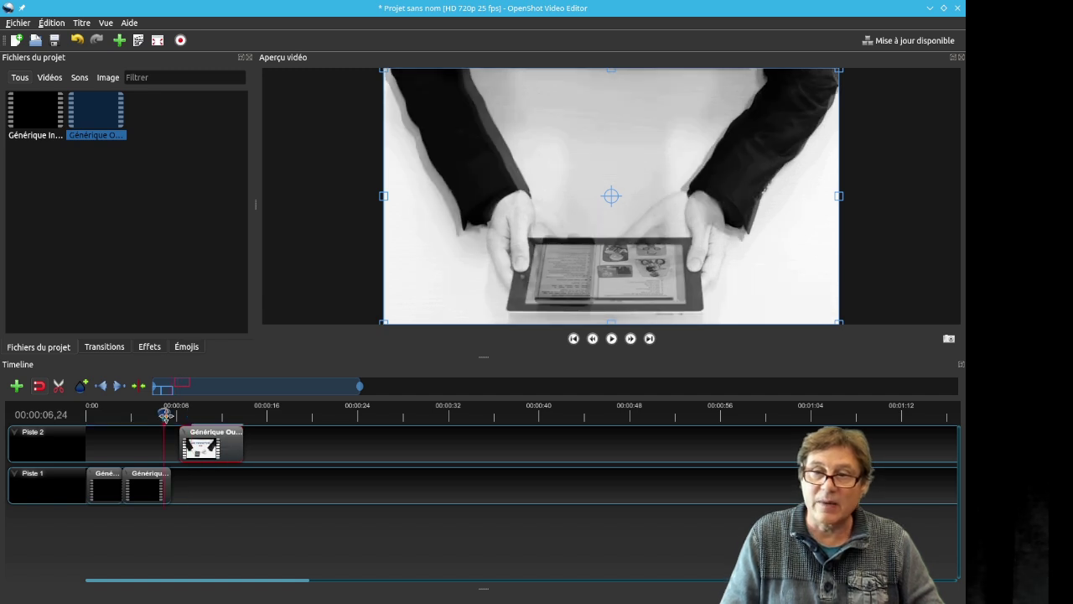
click(613, 339)
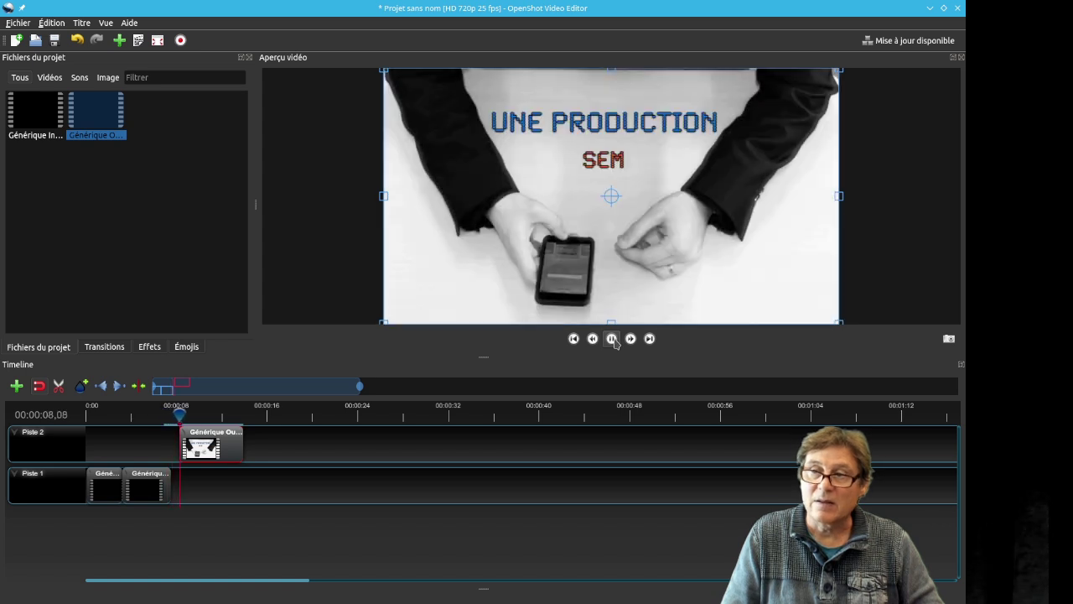
click(613, 339)
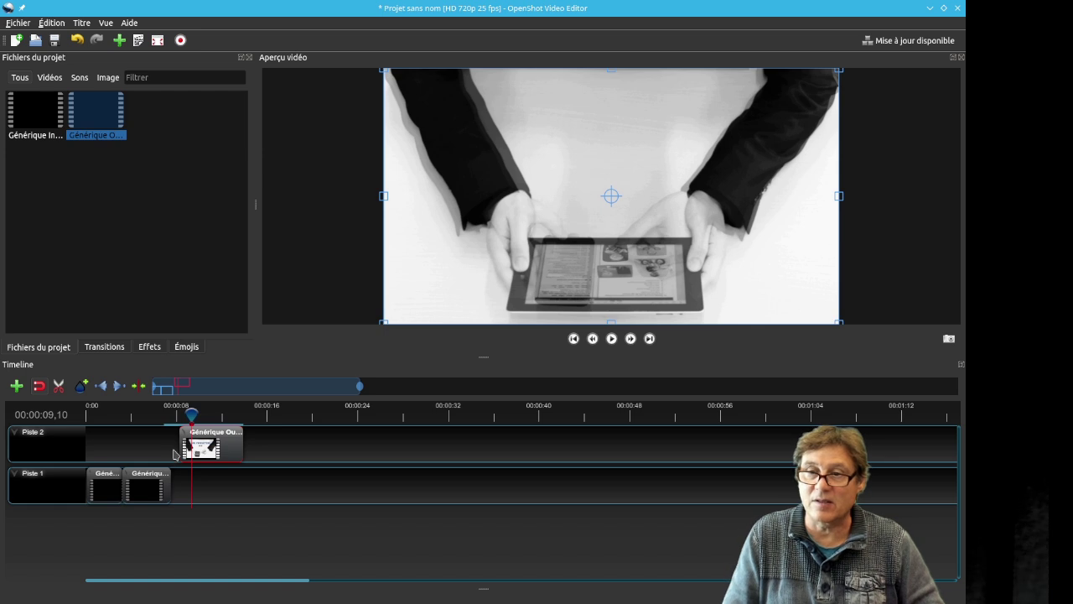
Turn off snapping and move the Piste 2 outro clip slightly earlier, leaving only a small gap after the Piste 1 clips.
click(39, 388)
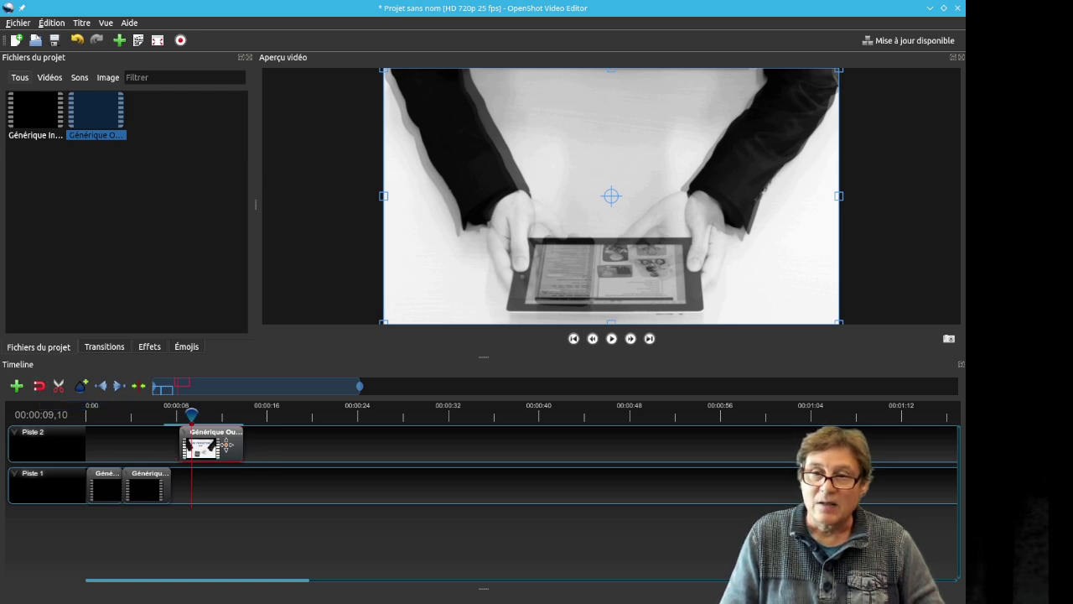
scroll(224, 445, up, 2)
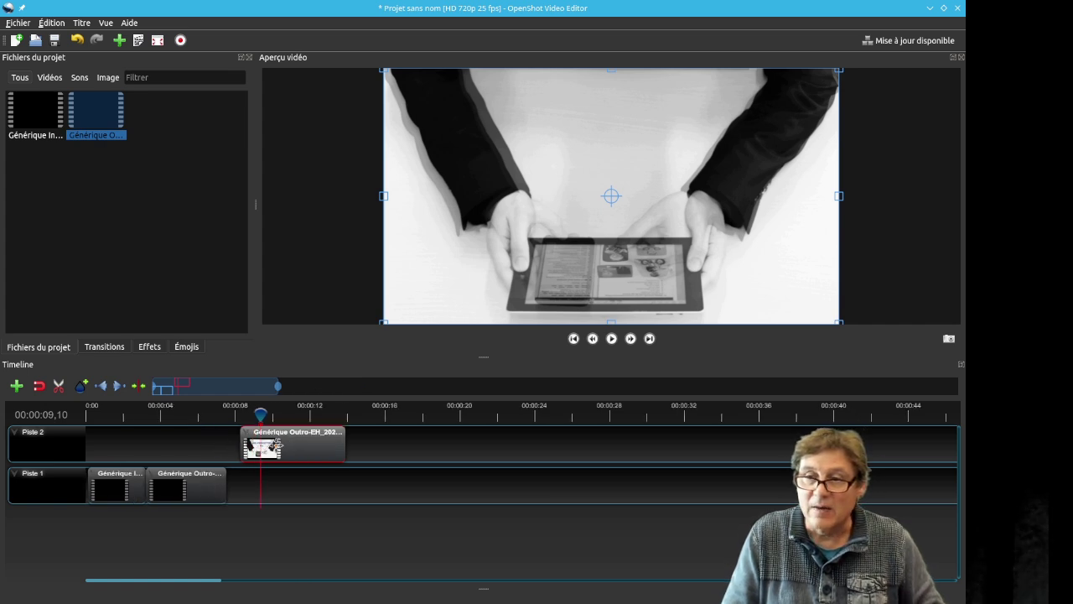
mouse_move(272, 387)
mouse_down()
mouse_move(305, 387)
mouse_move(277, 386)
mouse_up()
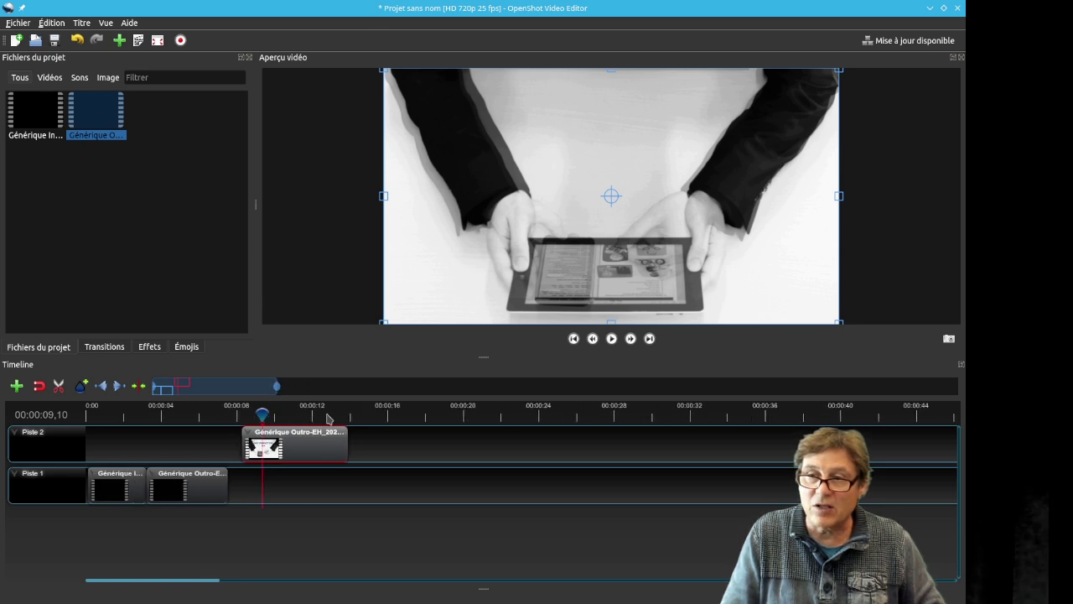
drag(291, 445, 284, 437)
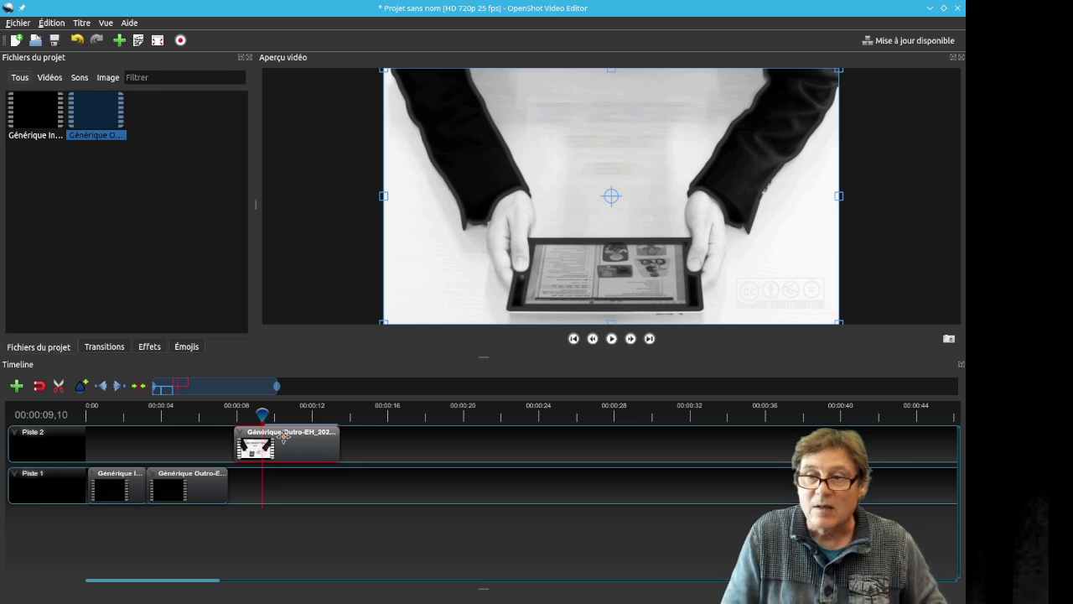
Shift the outro part on Piste 1 slightly later, leaving a tiny gap after the intro clip, and preview that junction.
click(186, 481)
drag(186, 480, 188, 481)
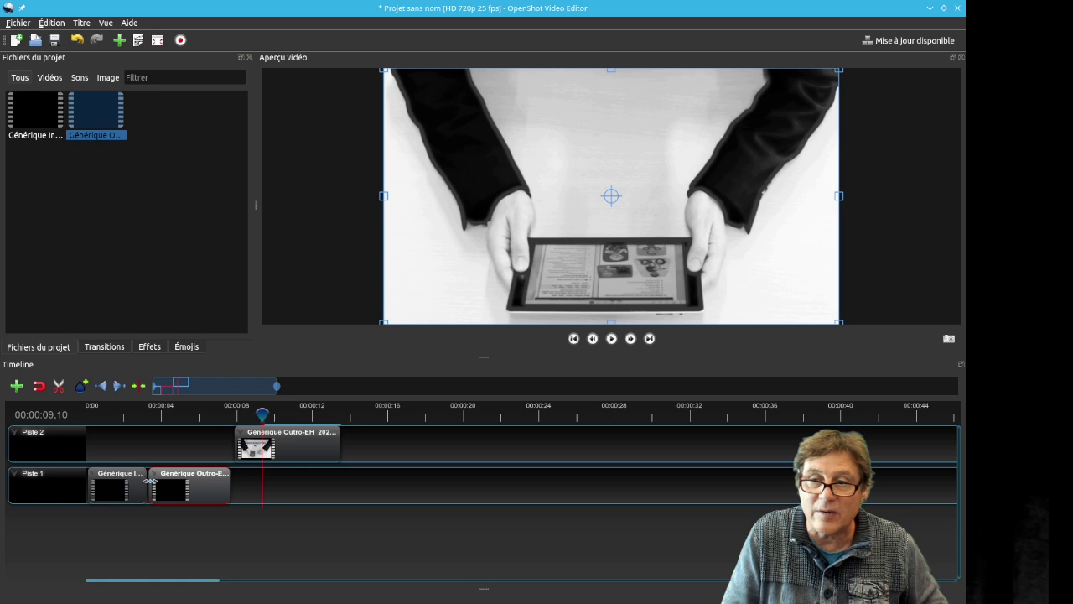
click(139, 415)
click(612, 339)
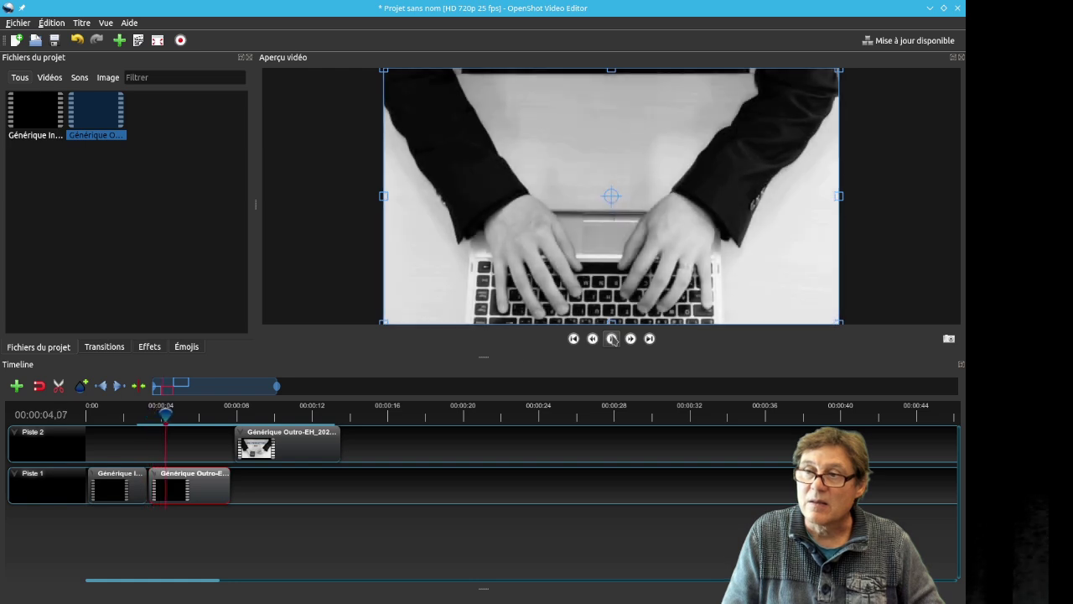
key(space)
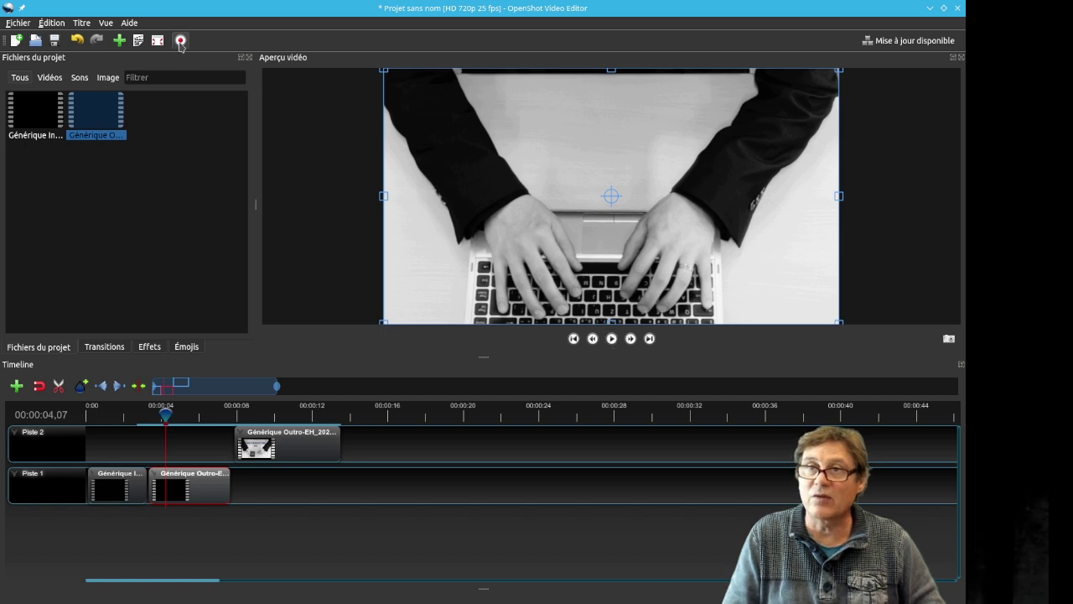
Save the project as Projet sans nom.osp in the Bureau folder.
click(15, 25)
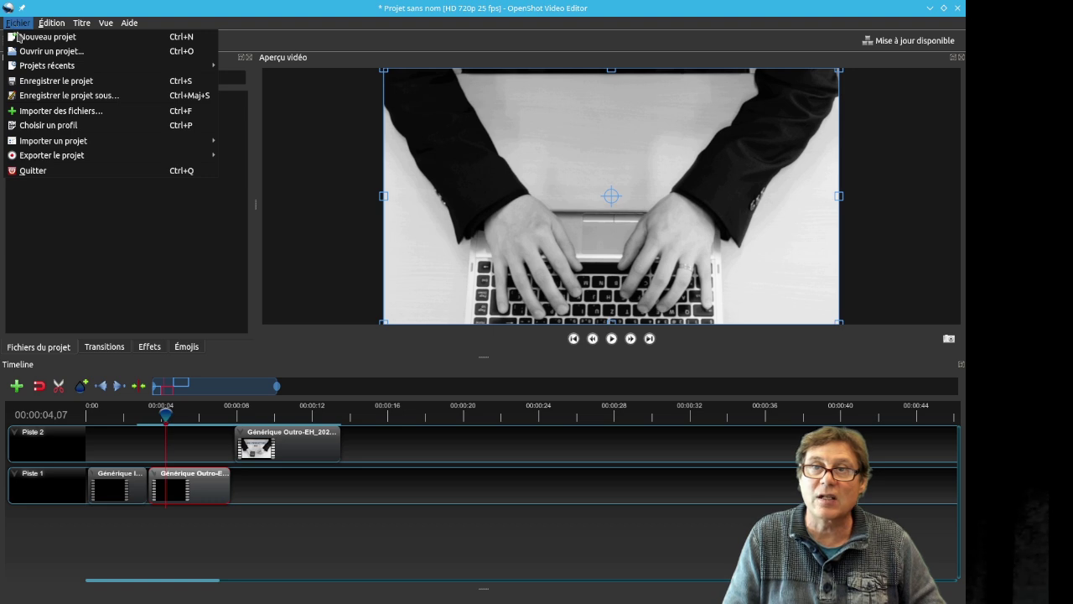
click(41, 96)
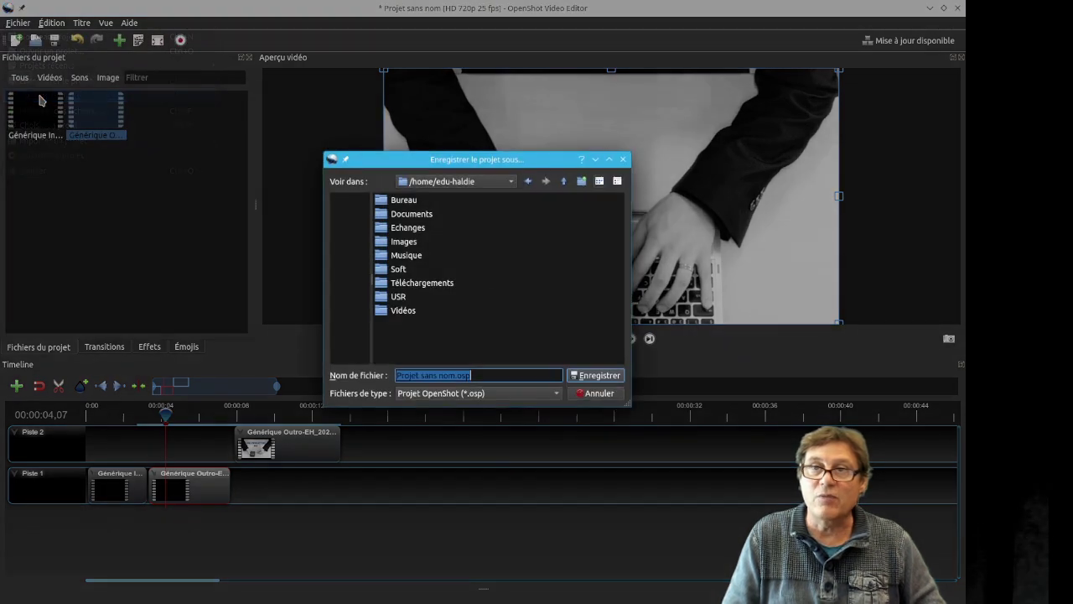
drag(496, 165, 632, 286)
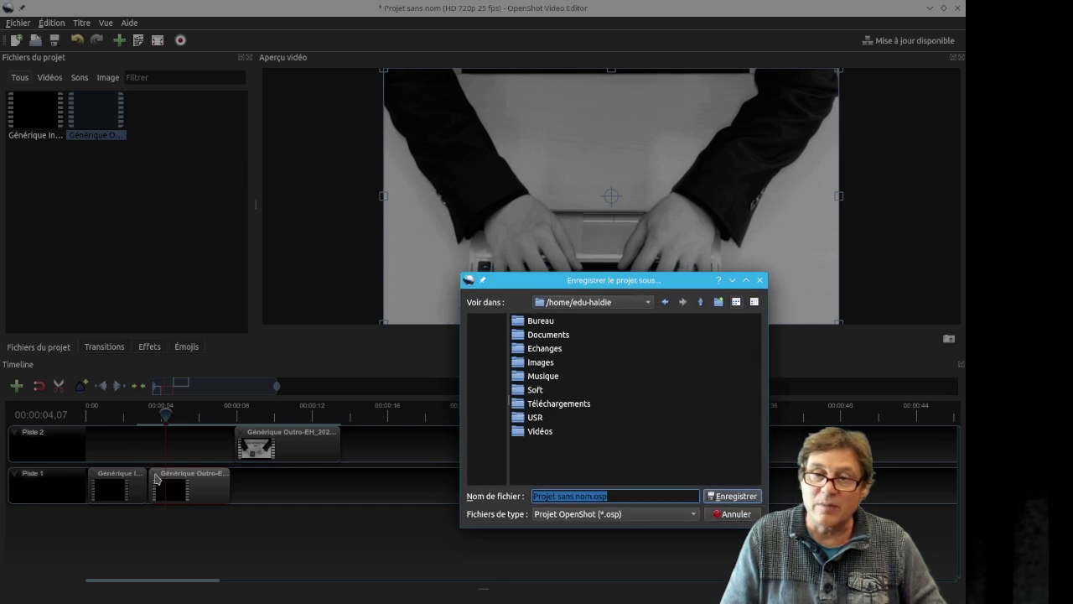
double_click(540, 323)
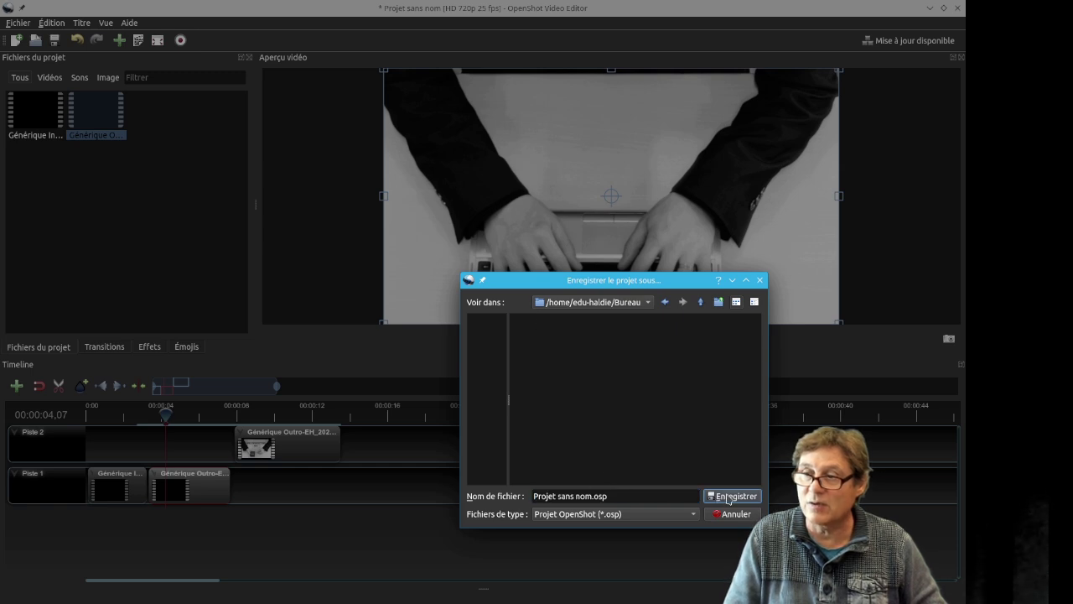
click(730, 496)
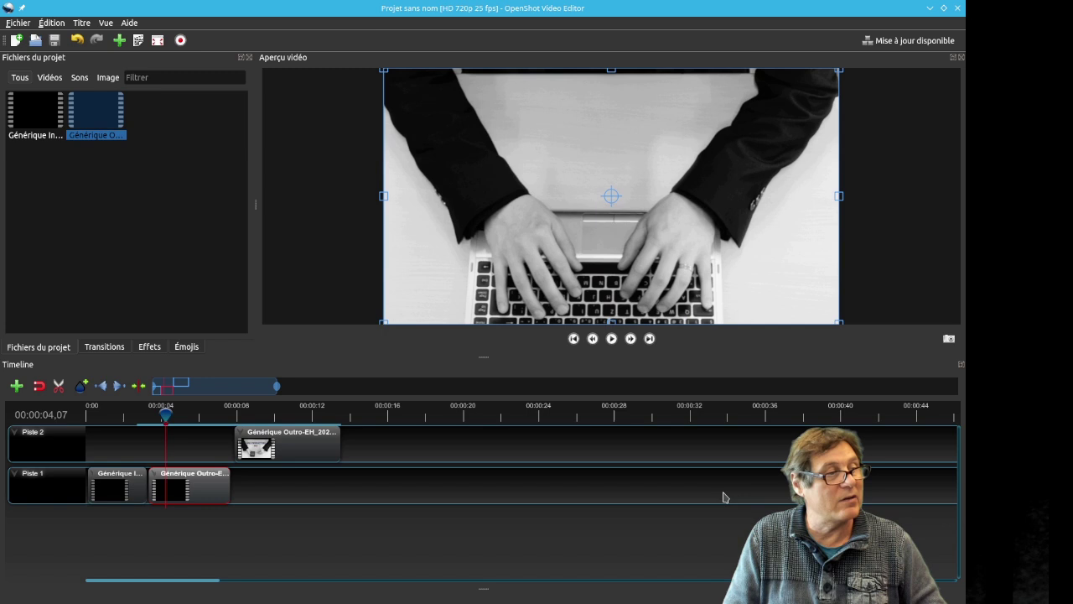